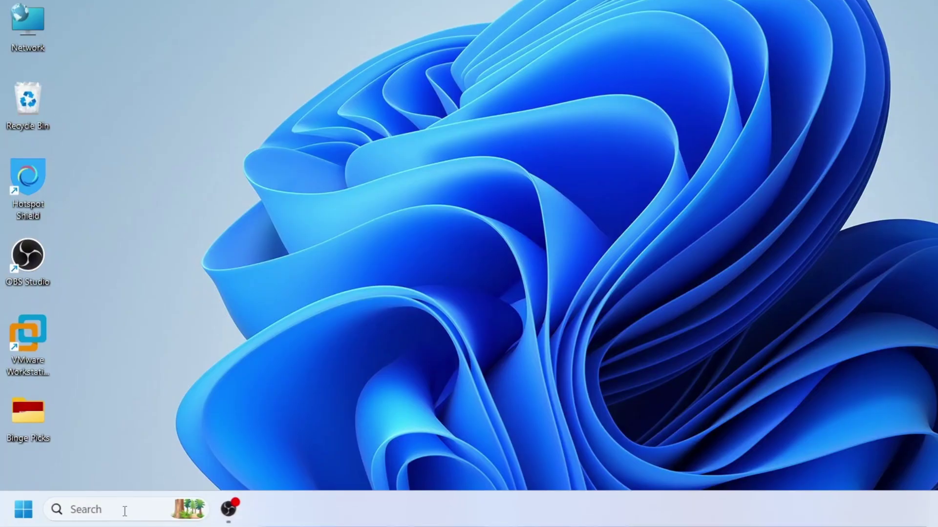
Run the network adapter troubleshooter on all network adapters; it finds no problem
left_click(124, 511)
type("tro")
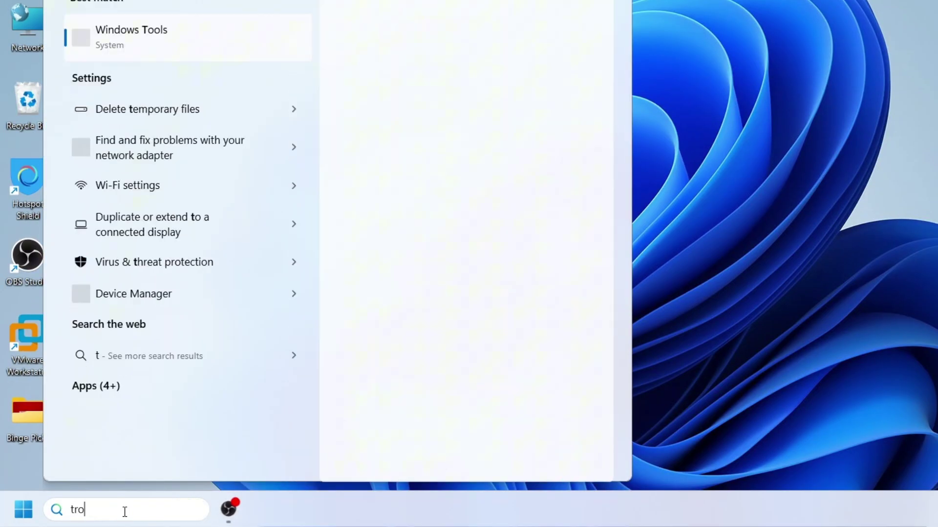
type("ubleshoot net")
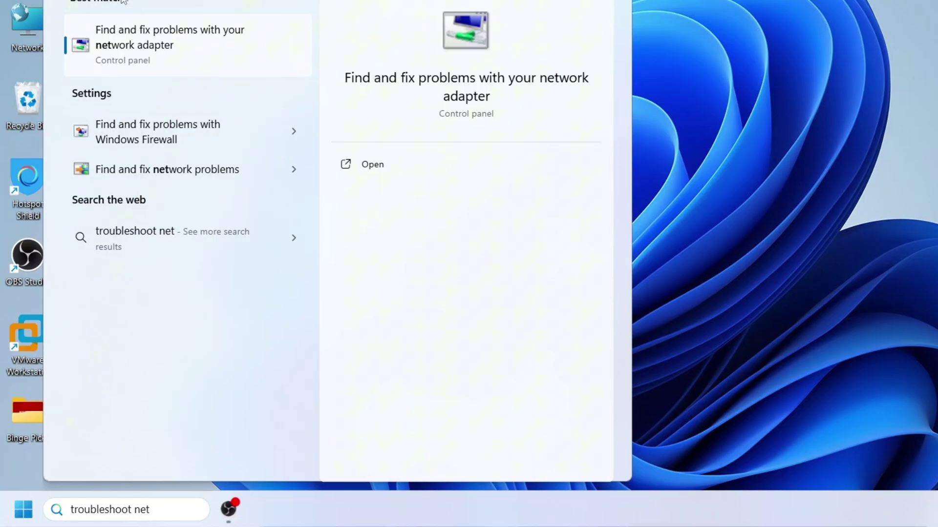
left_click(186, 39)
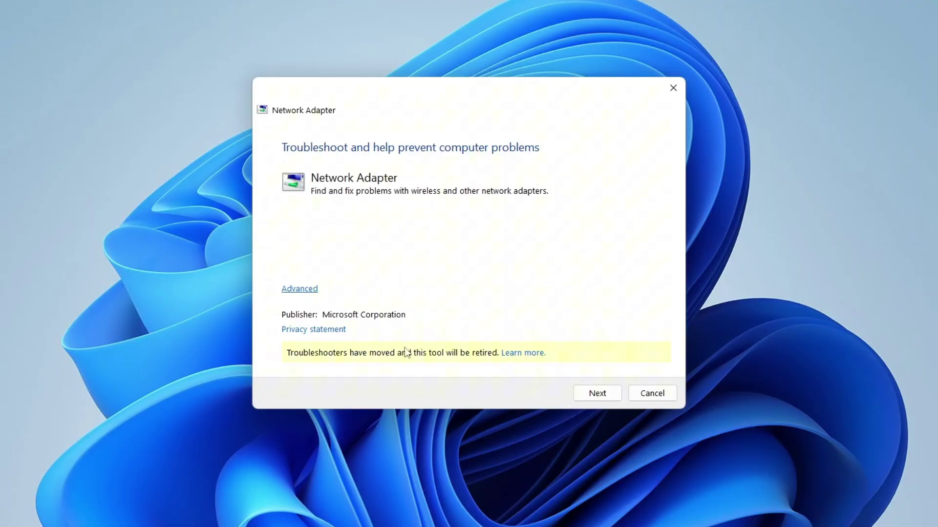
left_click(597, 394)
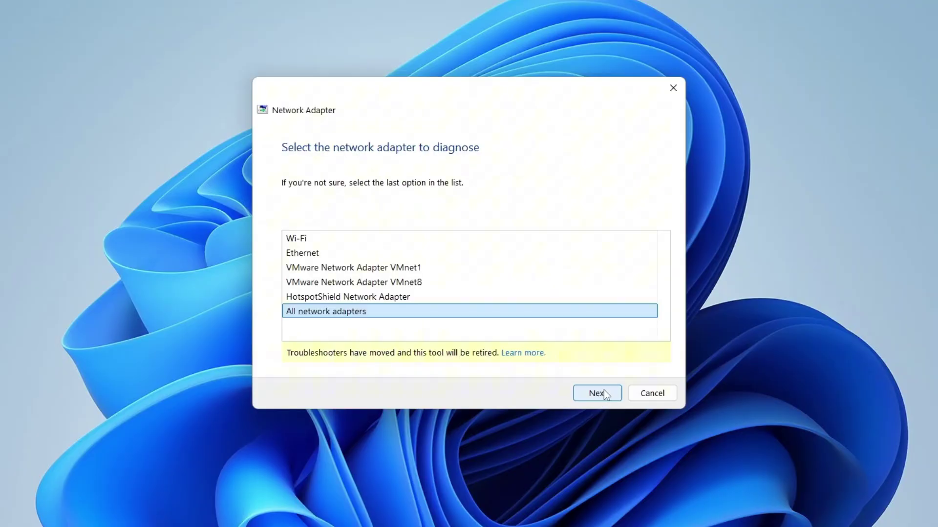
left_click(596, 394)
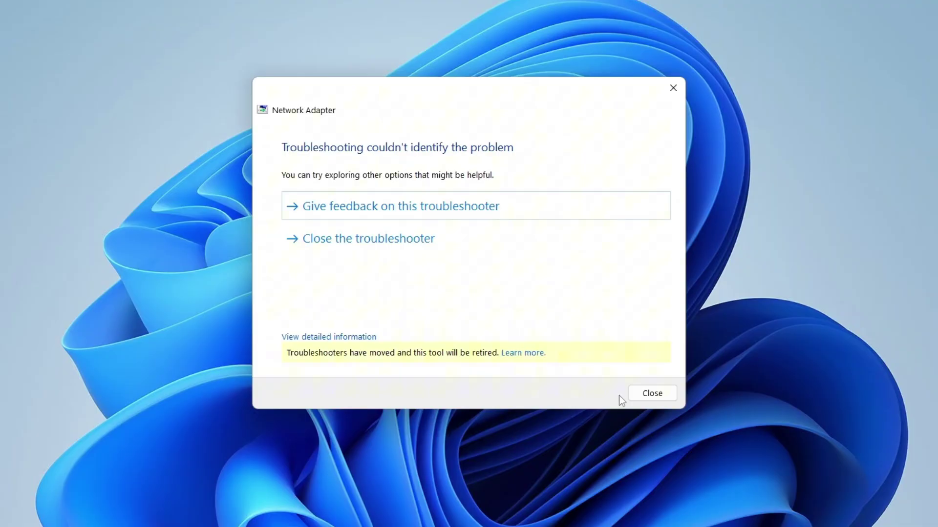
left_click(652, 393)
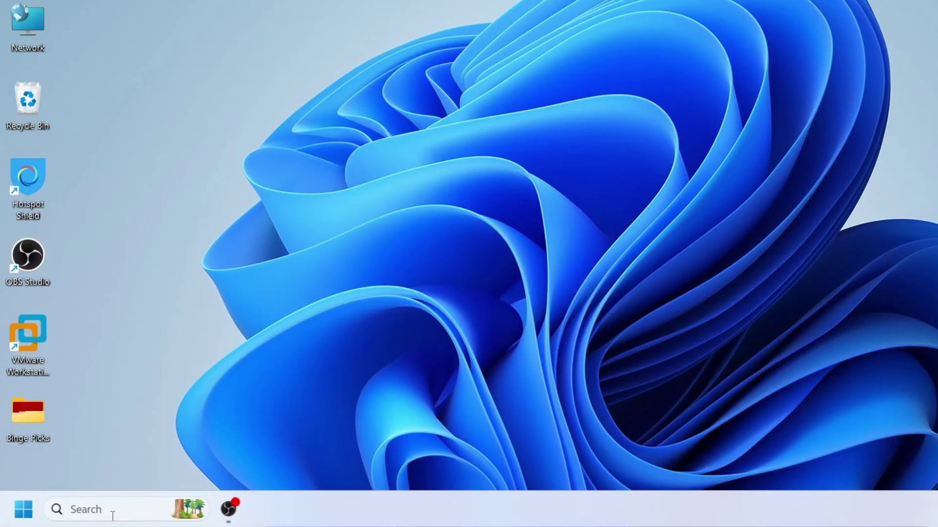
Open Control Panel maximized in Large icons view and go to Network and Sharing Center
left_click(110, 515)
type("control")
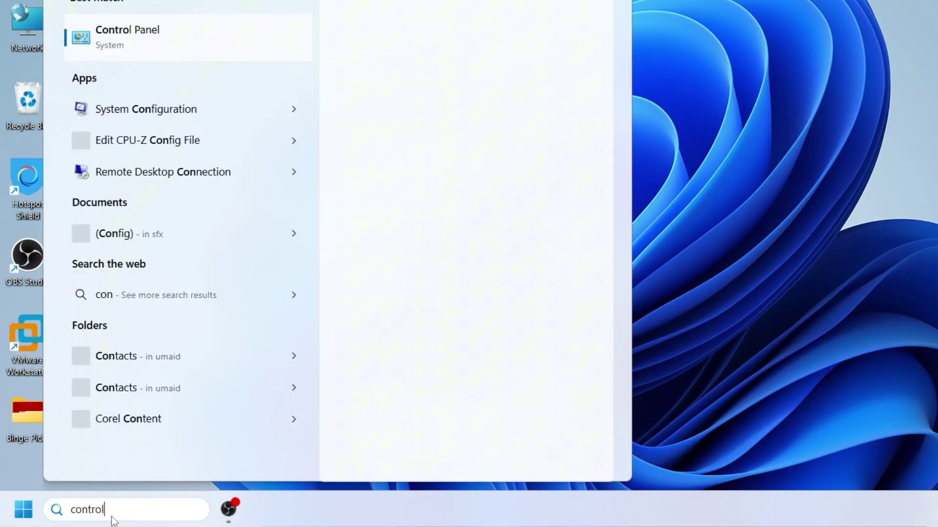
left_click(147, 32)
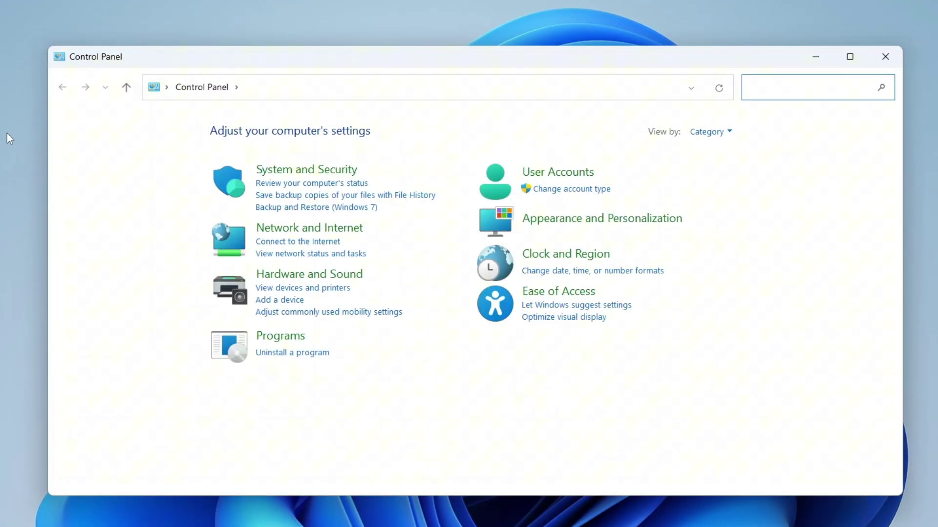
left_click(714, 135)
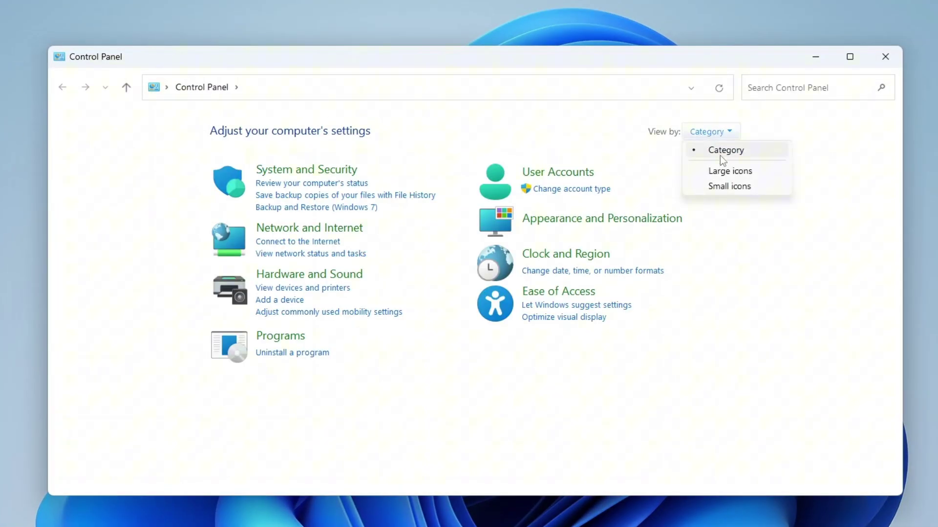
left_click(726, 172)
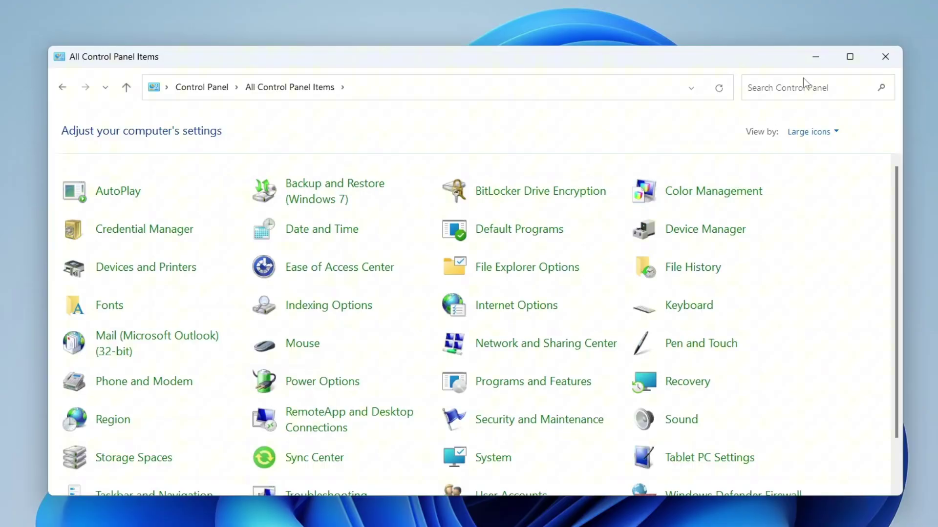
left_click(856, 59)
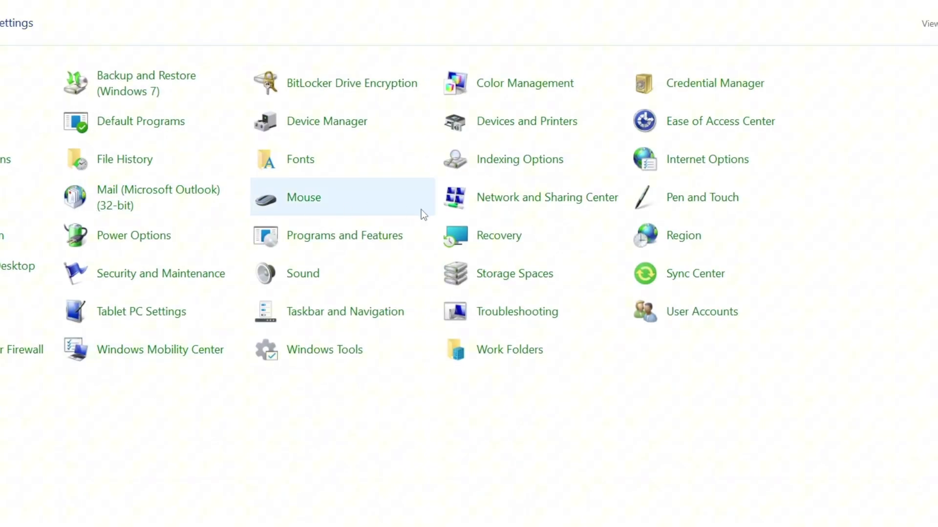
left_click(535, 202)
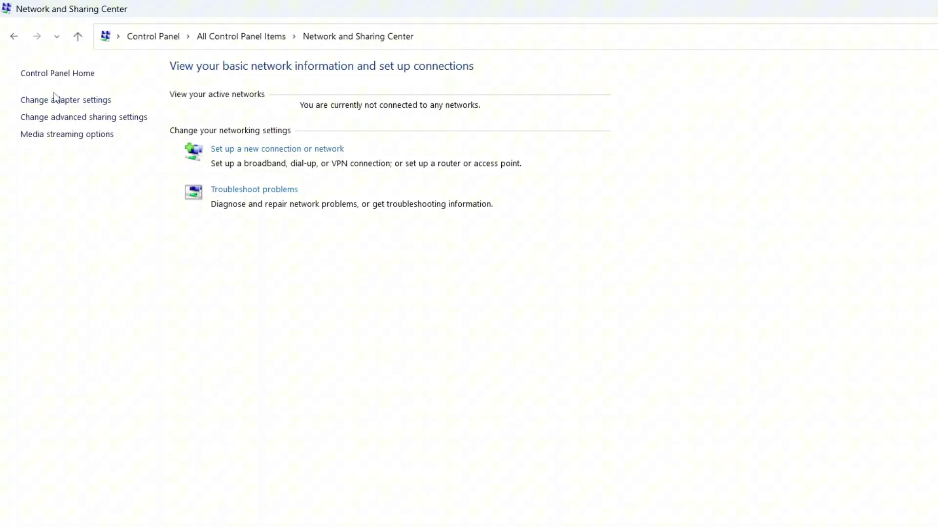
Open the network adapter list via Change adapter settings and check the Ethernet adapter's actions
left_click(65, 100)
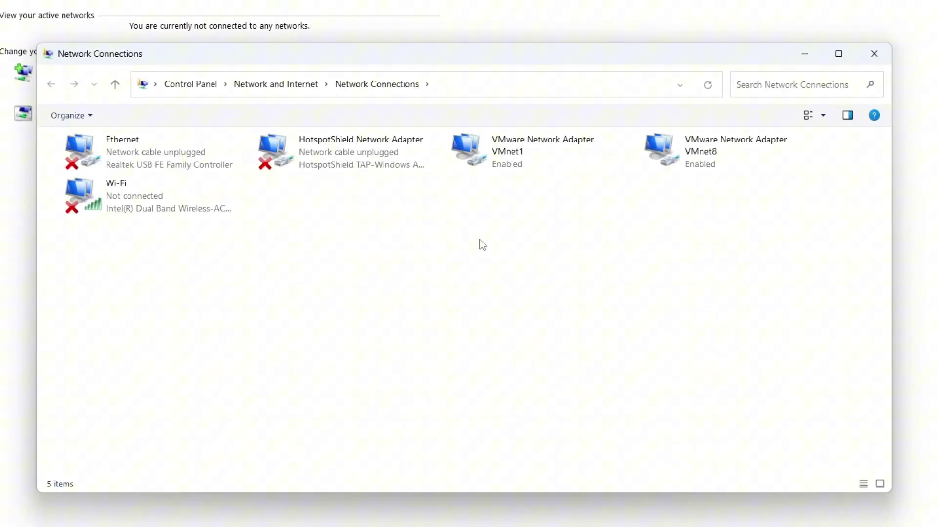
left_click(181, 170)
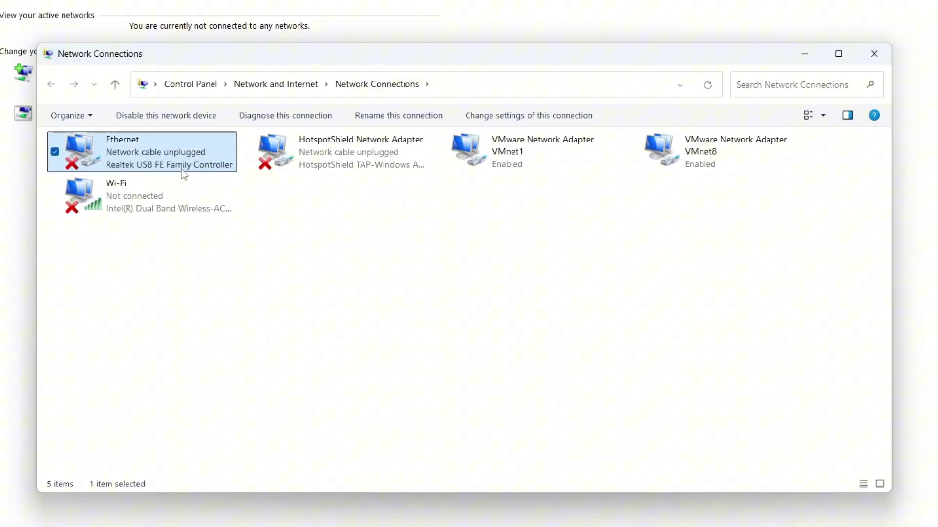
right_click(181, 169)
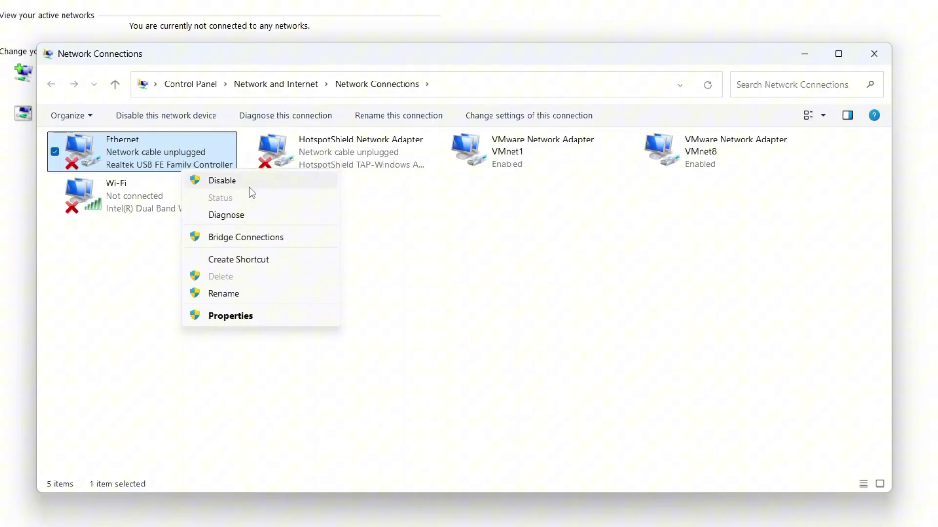
left_click(495, 254)
Bring up the context menu of the Wi-Fi adapter
left_click(154, 209)
right_click(155, 210)
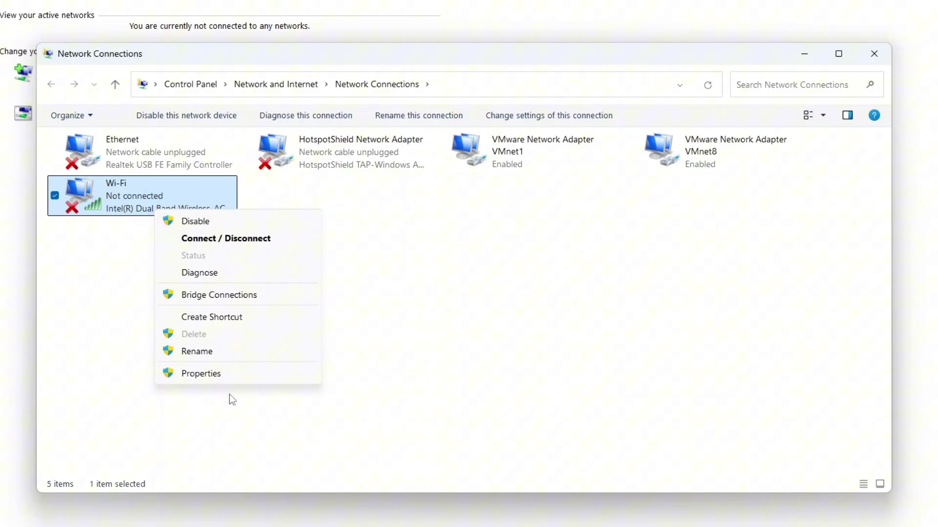
left_click(231, 399)
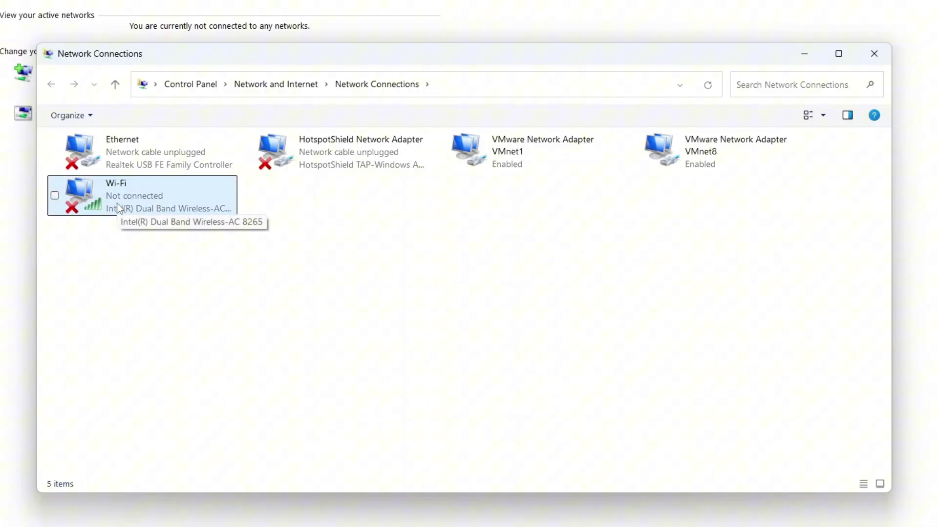
right_click(119, 209)
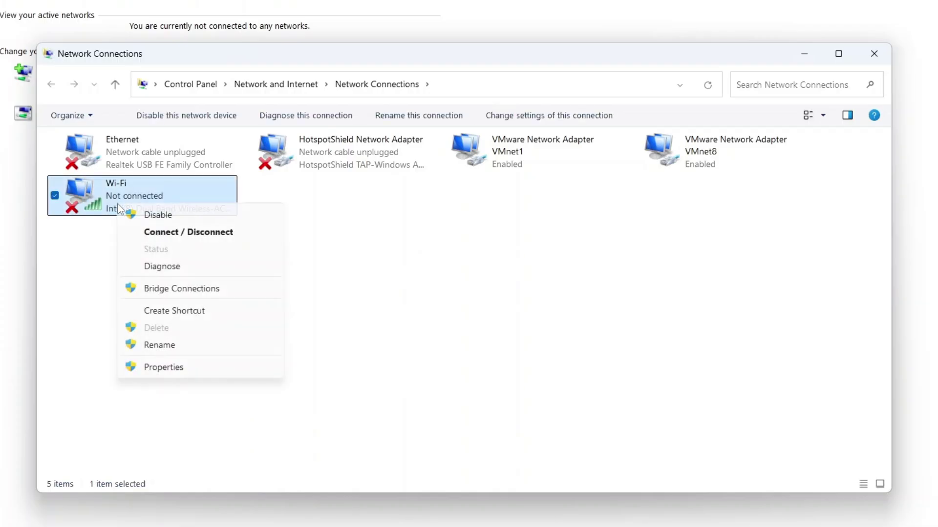
Set the Wi-Fi adapter's IPv4 DNS servers to 8.8.8.8 and 8.8.4.4, then close the diagnostics result
left_click(199, 372)
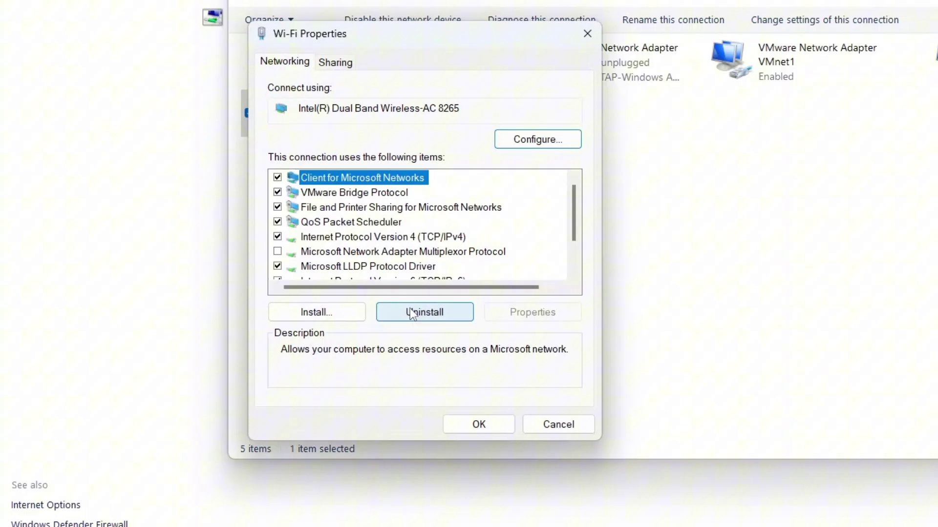
left_click(431, 238)
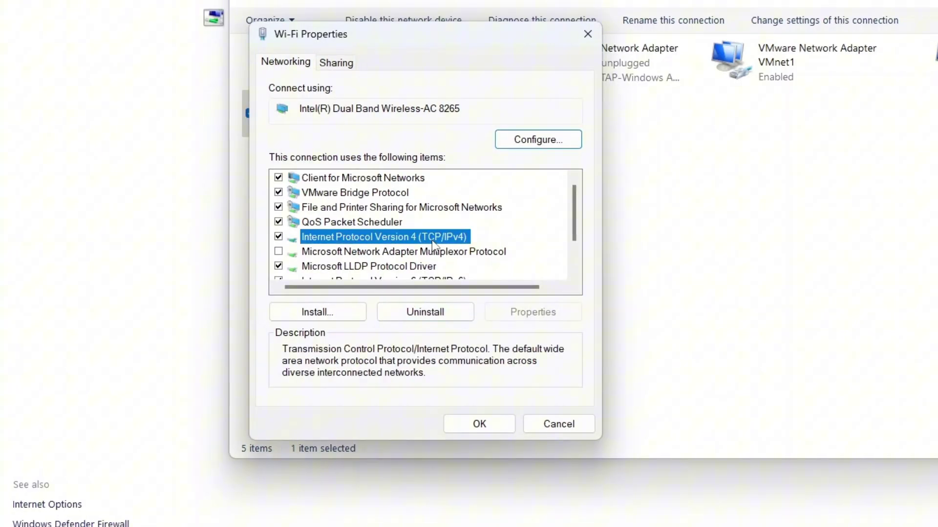
double_click(439, 242)
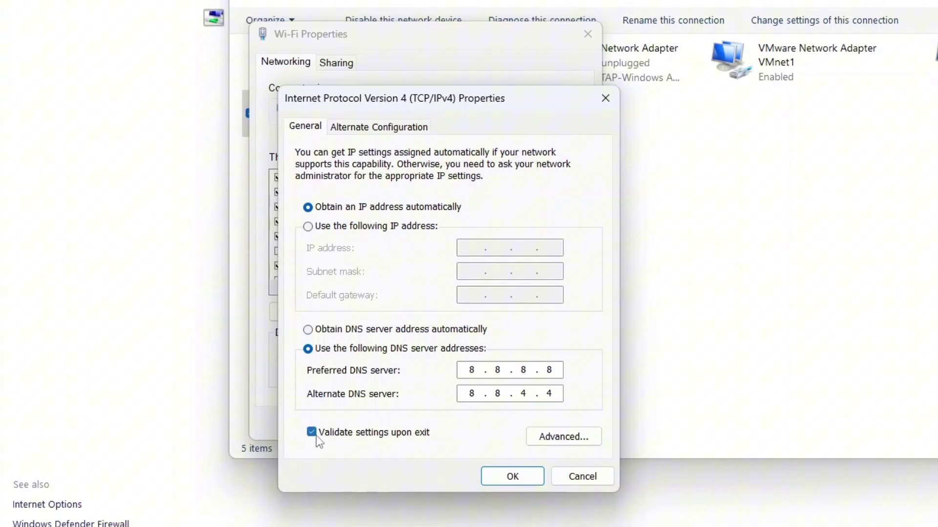
left_click(503, 477)
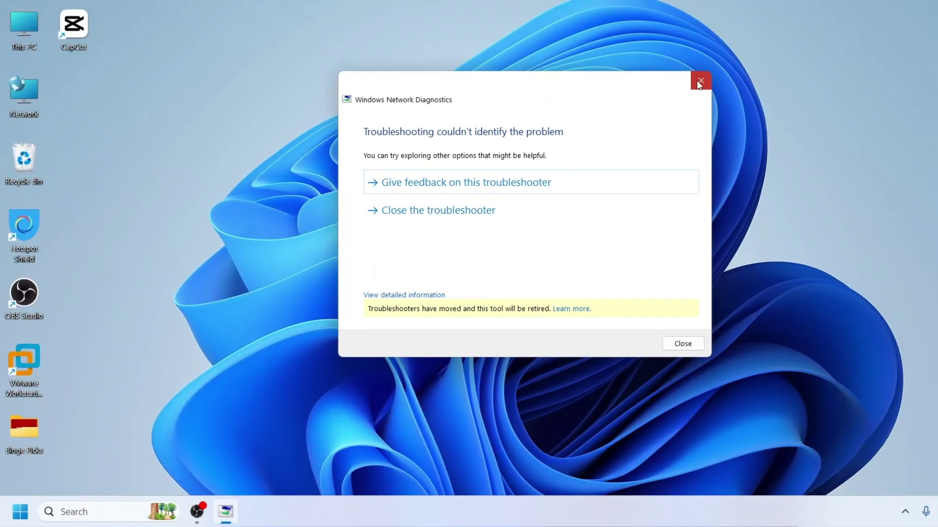
left_click(698, 80)
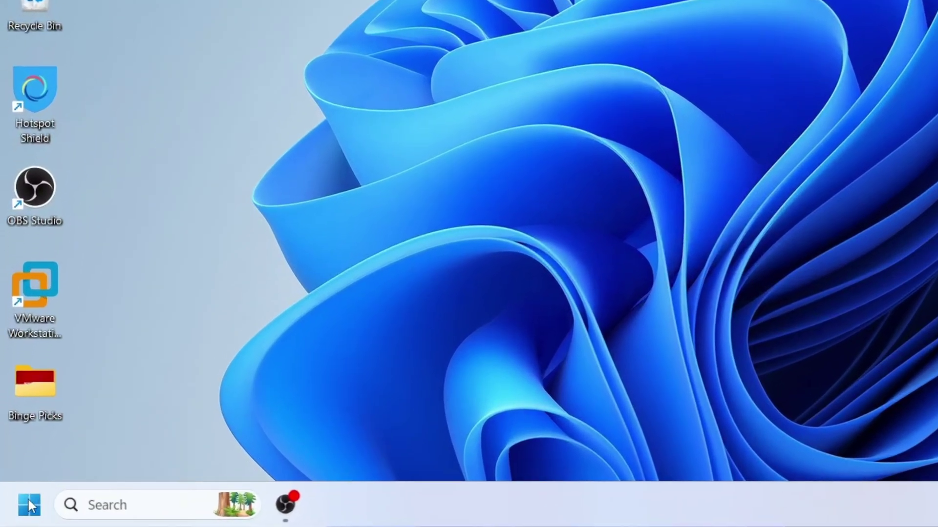
Open Device Manager and the Intel(R) Dual Band Wireless-AC 8265 adapter's Properties
right_click(28, 497)
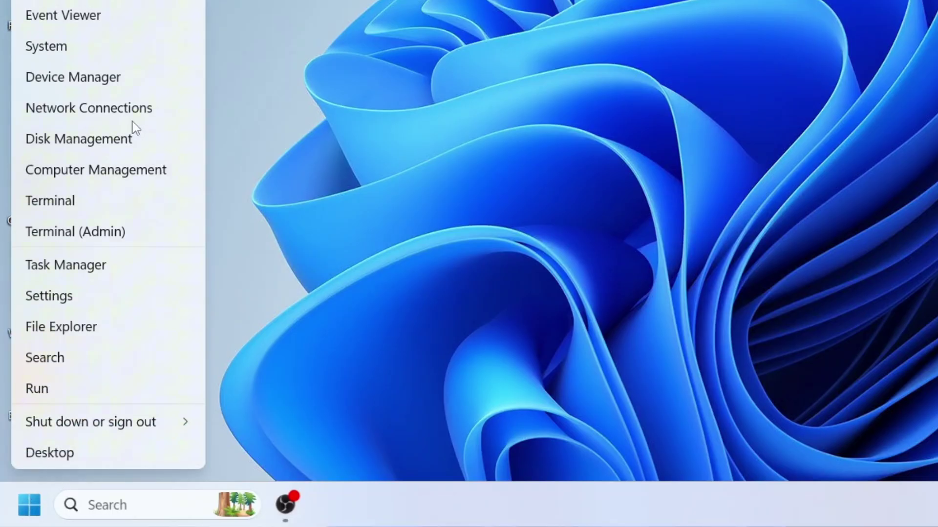
left_click(119, 79)
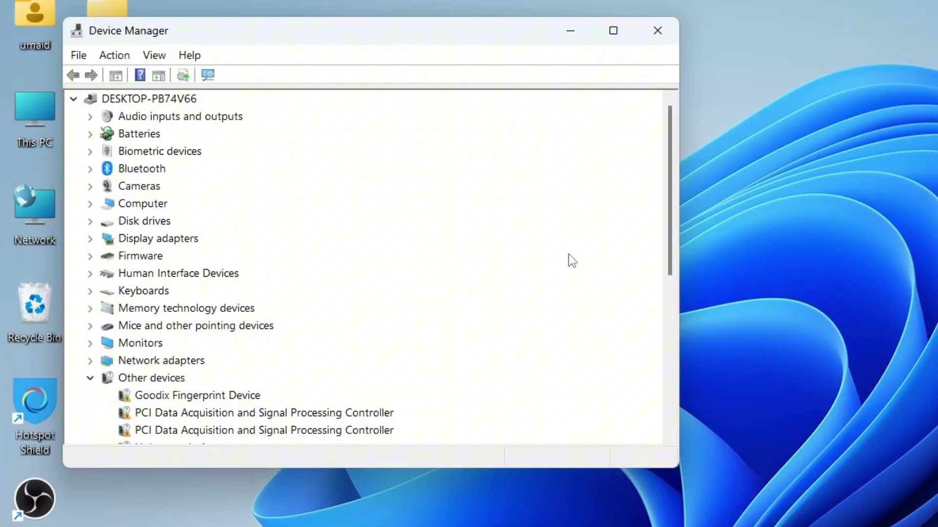
left_click(93, 361)
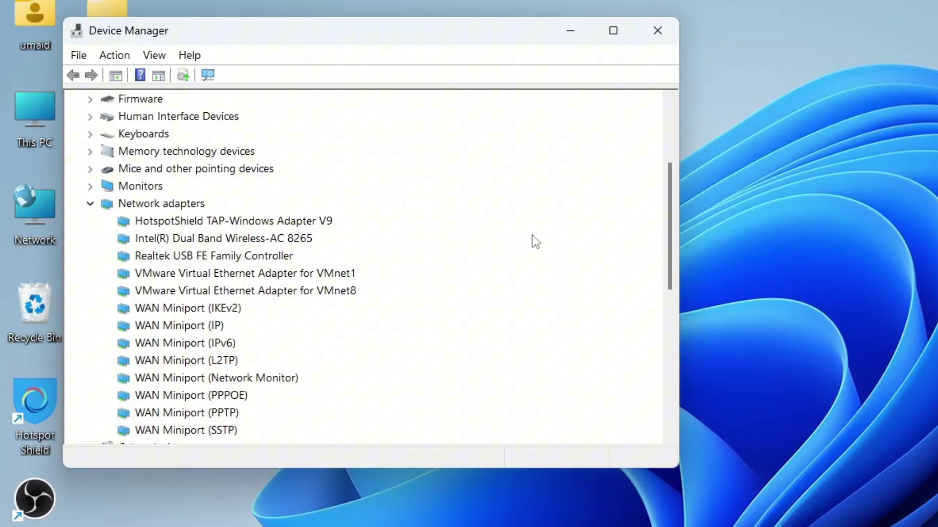
left_click_drag(675, 227, 679, 261)
left_click(256, 134)
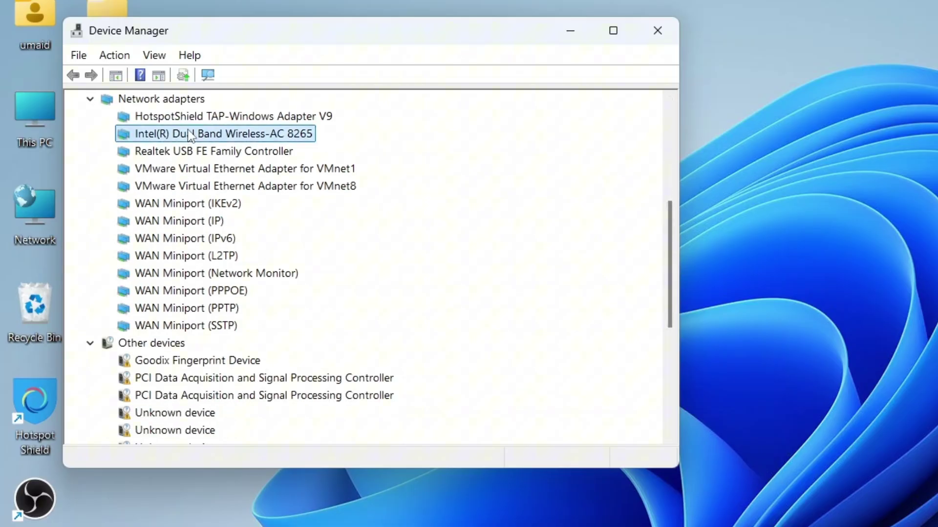
right_click(269, 139)
left_click(342, 241)
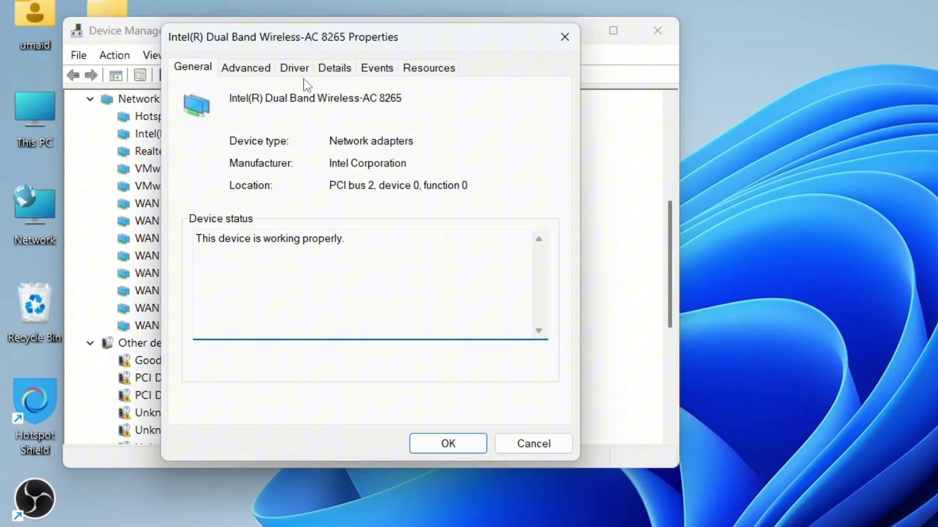
Keep the 802.11a/b/g Wireless Mode at 6. Dual Band 802.11a/b/g on the Advanced tab and confirm
left_click(239, 68)
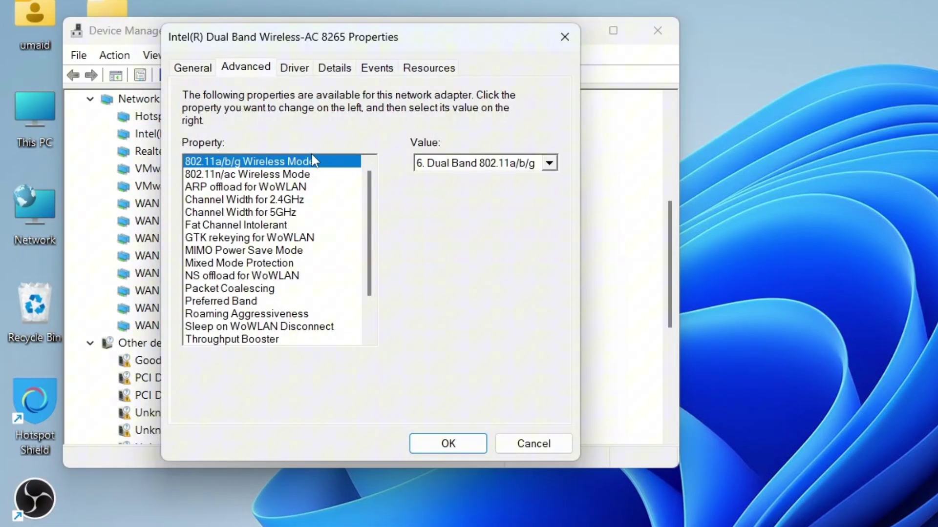
left_click(547, 167)
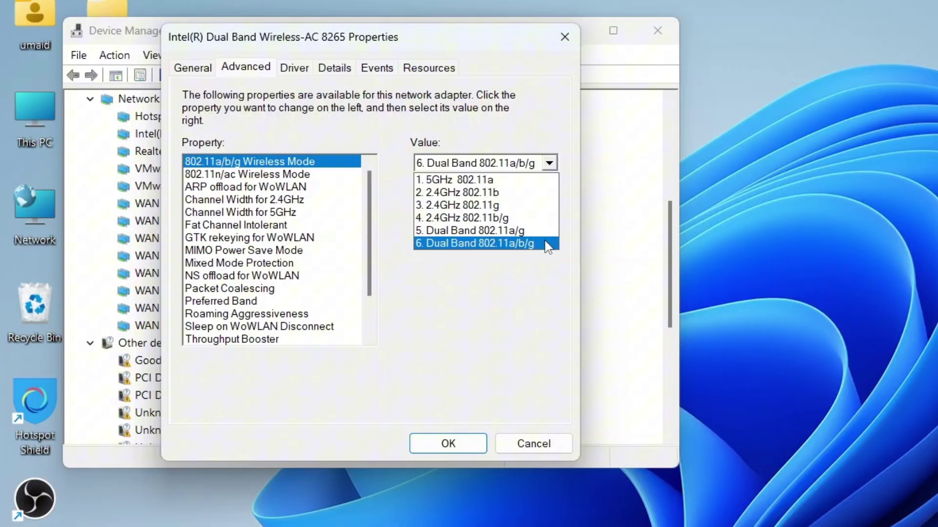
left_click(516, 240)
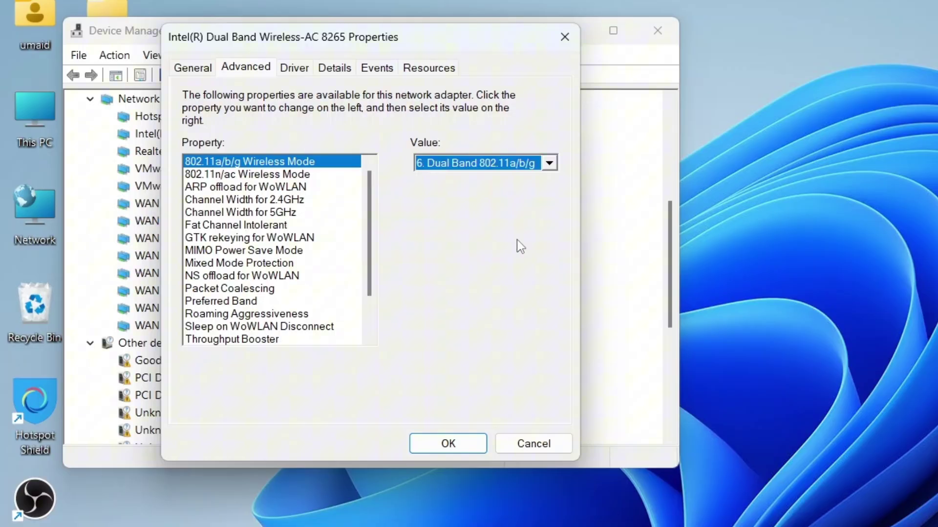
left_click(447, 442)
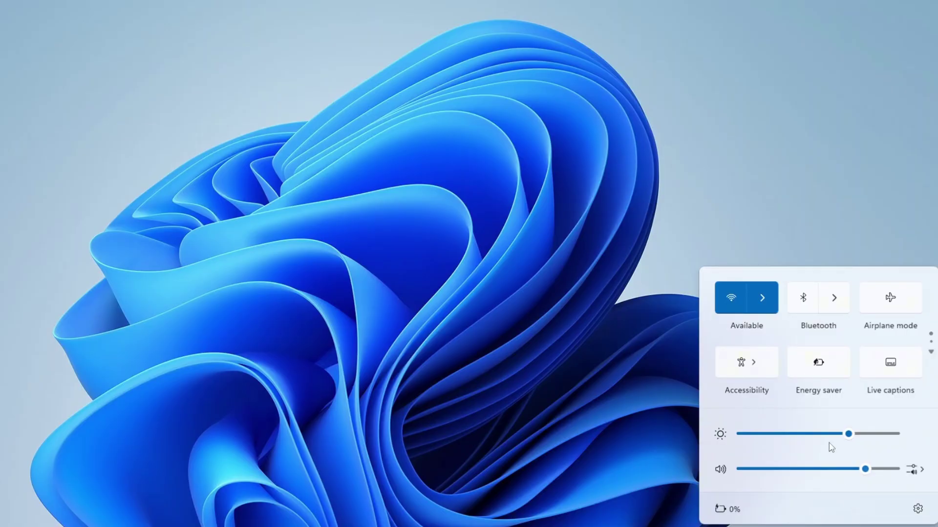
List the available Wi-Fi networks in Quick Settings and pick Other Network
left_click(776, 304)
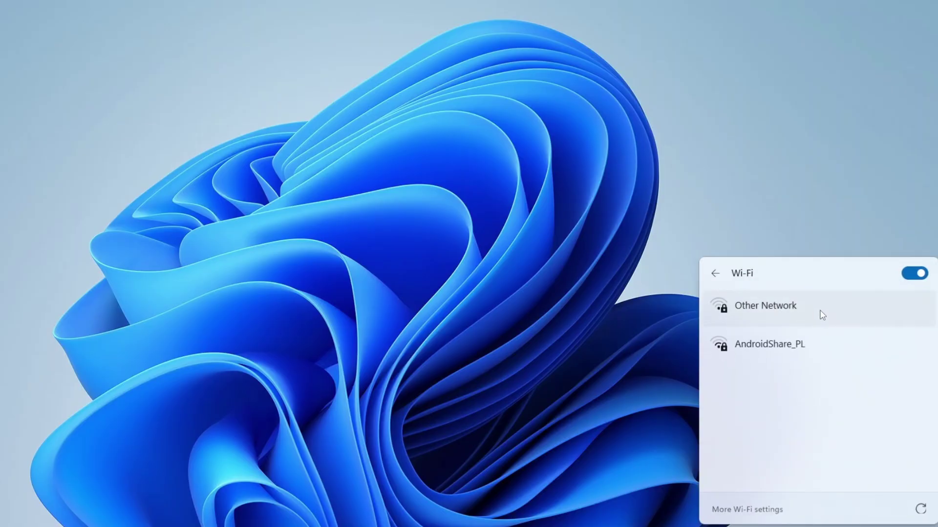
left_click(818, 316)
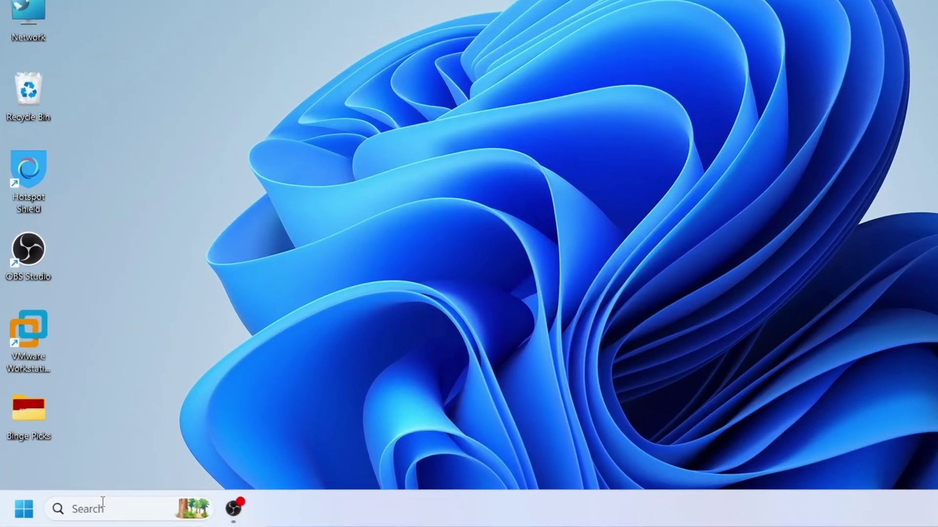
Launch Command Prompt as administrator
left_click(76, 511)
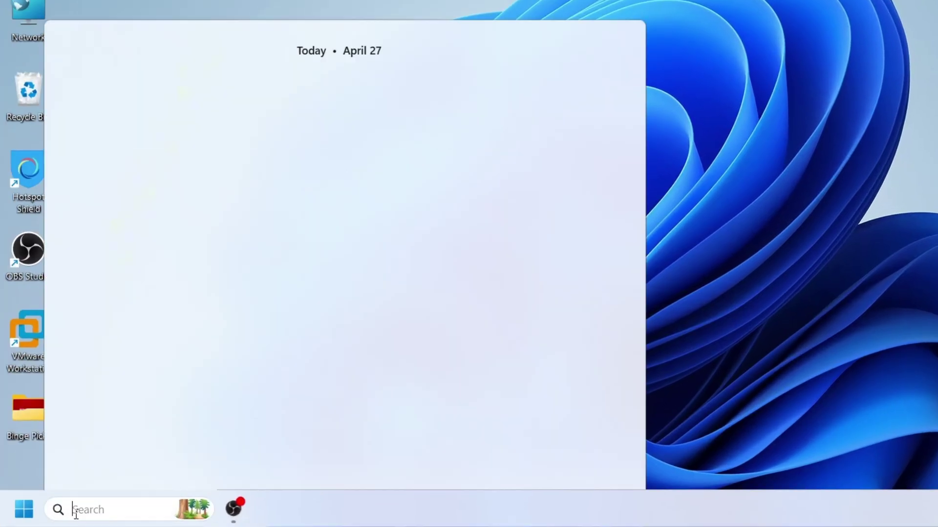
type("cmd")
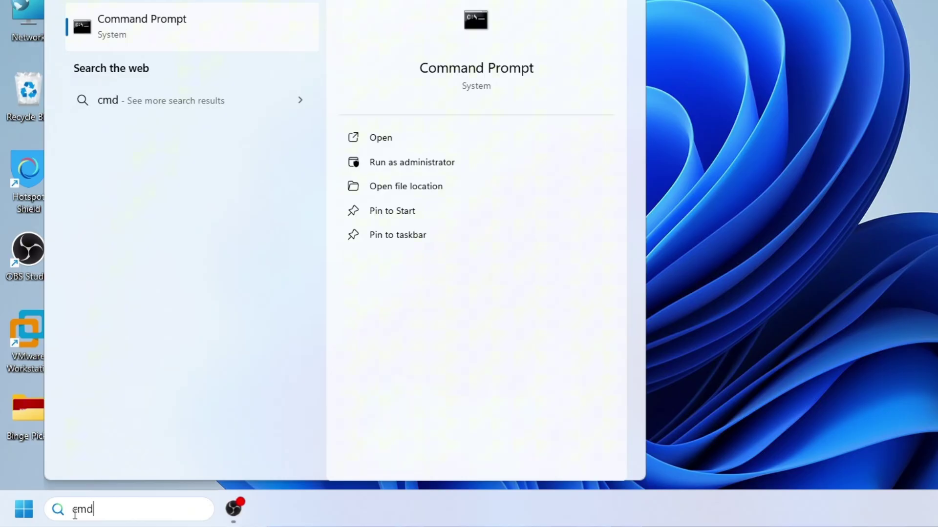
right_click(209, 44)
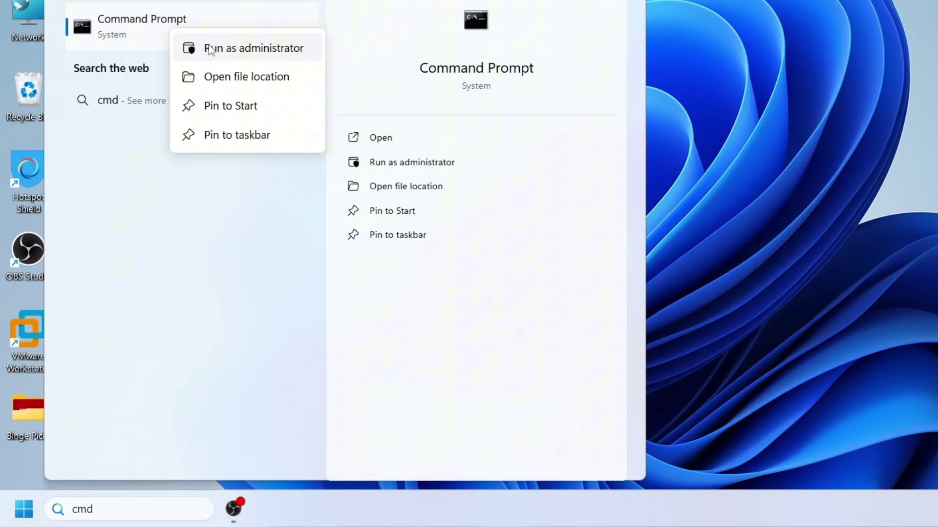
left_click(256, 52)
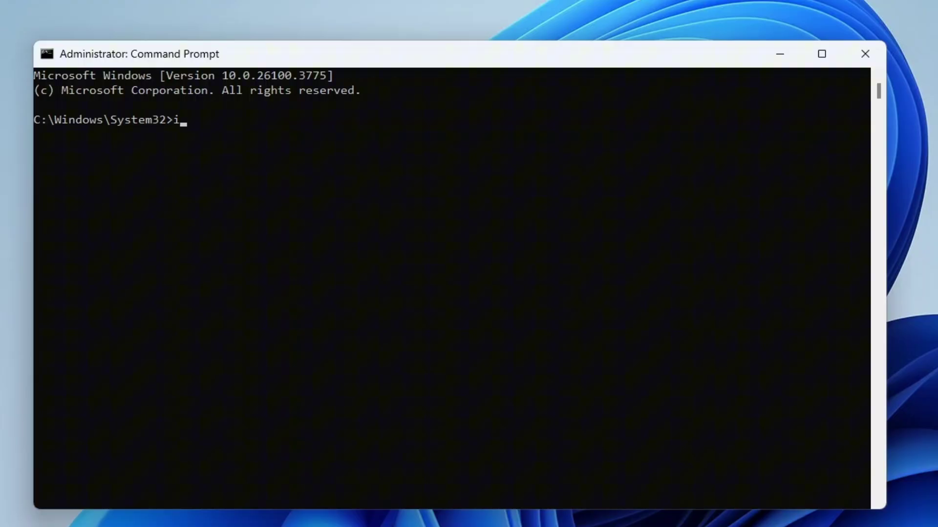
Run ipconfig /release, ipconfig /flushdns and ipconfig renew
type("ipconfig /release")
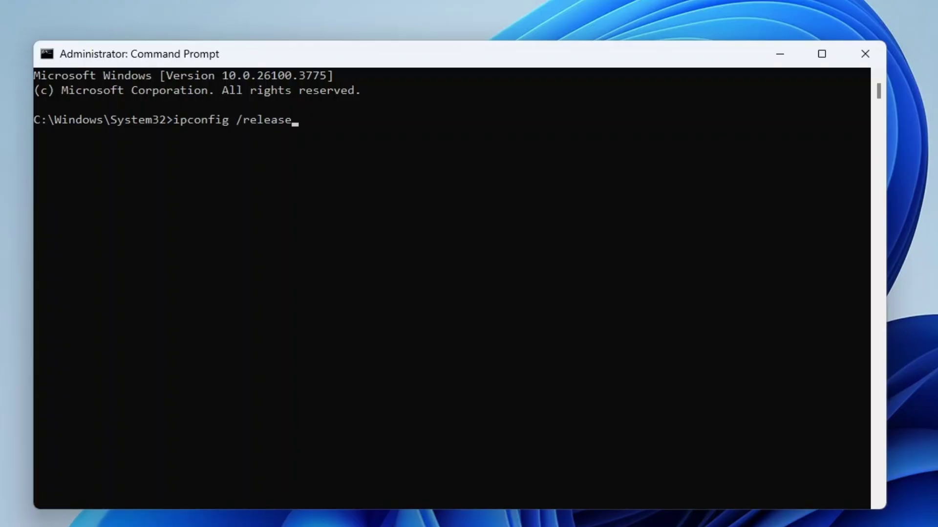
key("Return")
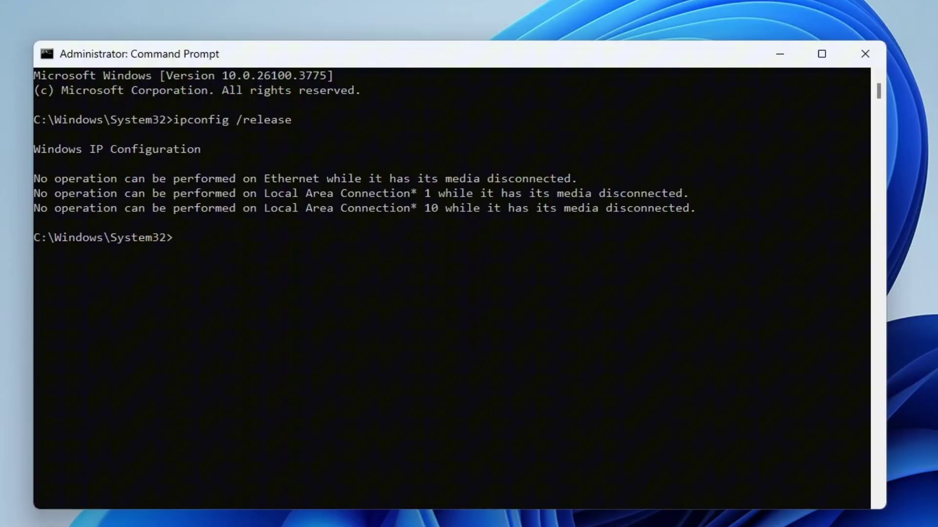
type("ipconfig /flushdns")
key("Return")
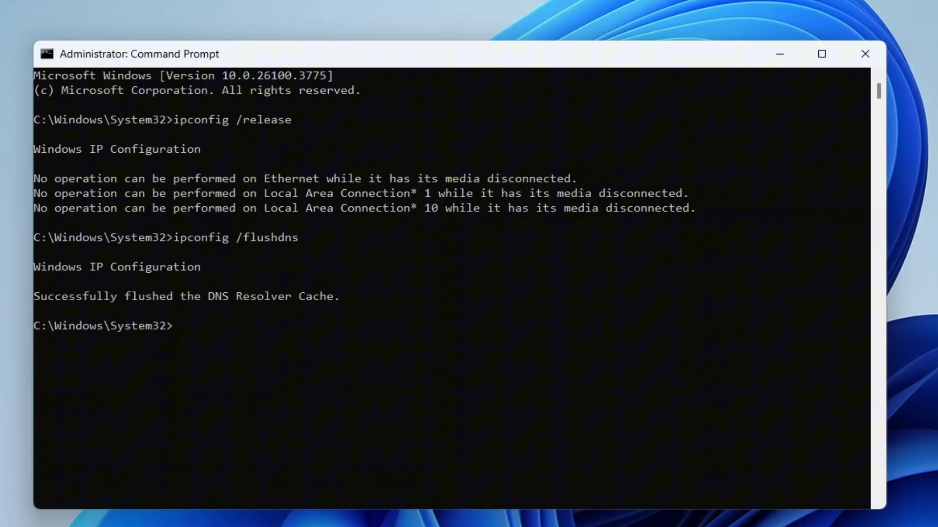
type("ipconfig renew")
key("Return")
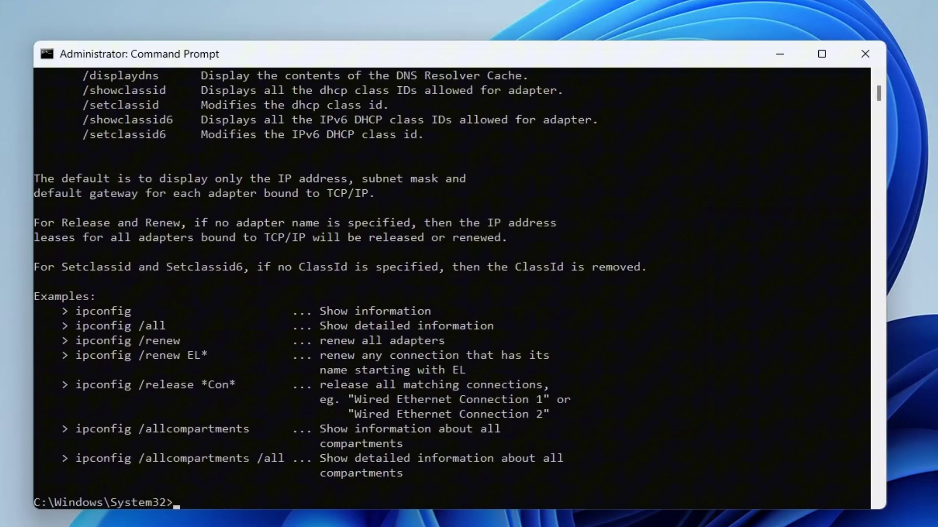
Run netsh int ip reset with a log file, then netsh winsock reset
type("netsh int ip reset c:")
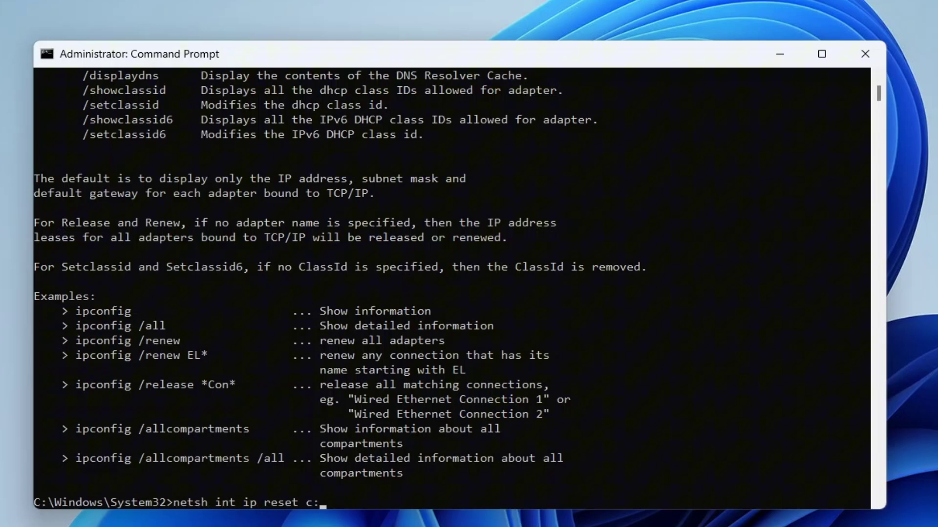
type("\resetlog.txt")
key("Return")
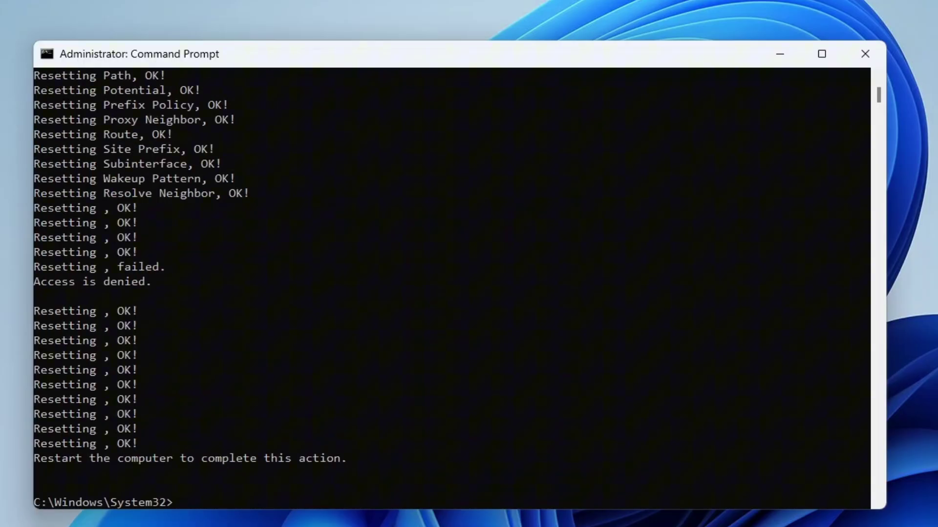
type("netsh winsock reset")
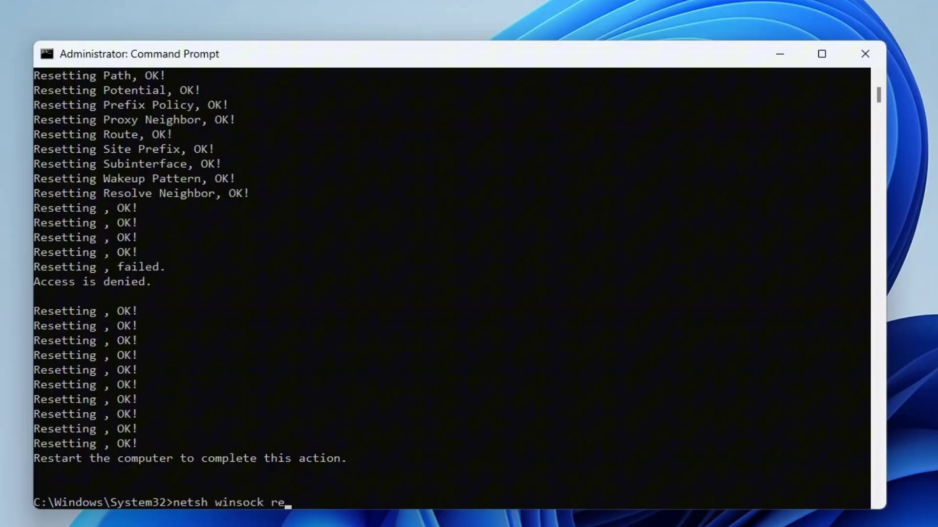
key("Return")
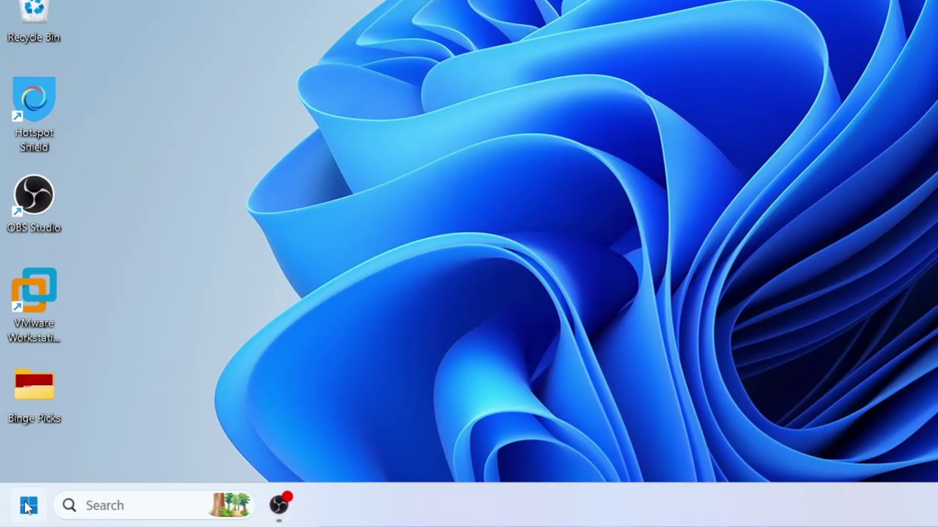
Uninstall the Intel(R) Dual Band Wireless-AC 8265 adapter in Device Manager
right_click(25, 502)
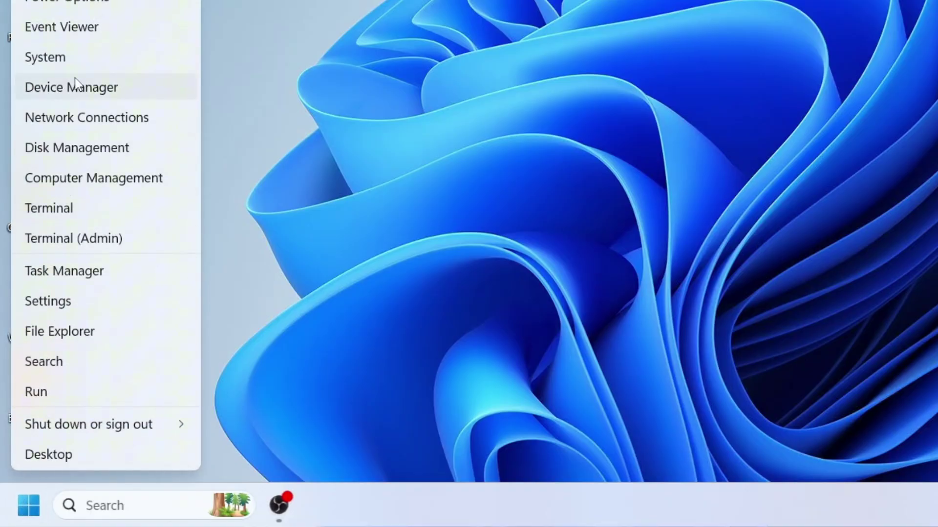
left_click(104, 89)
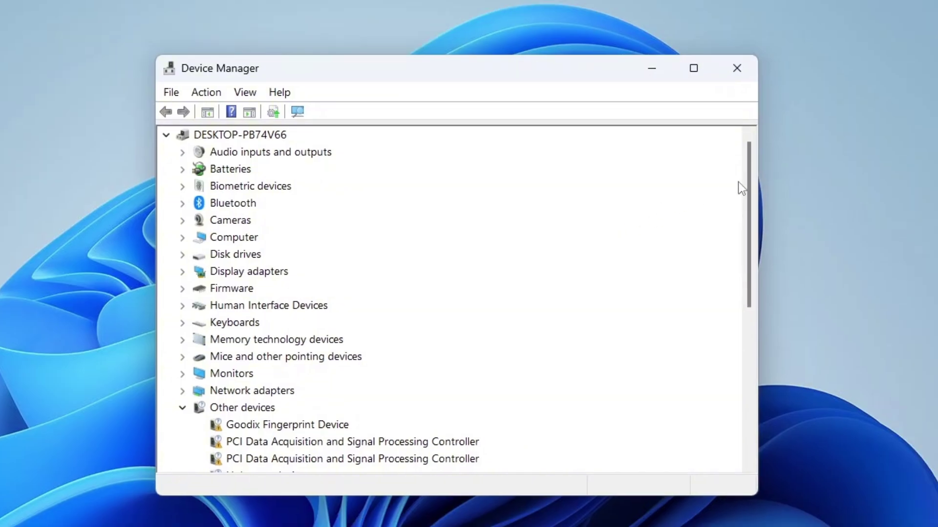
left_click_drag(644, 163, 648, 233)
left_click_drag(745, 259, 747, 269)
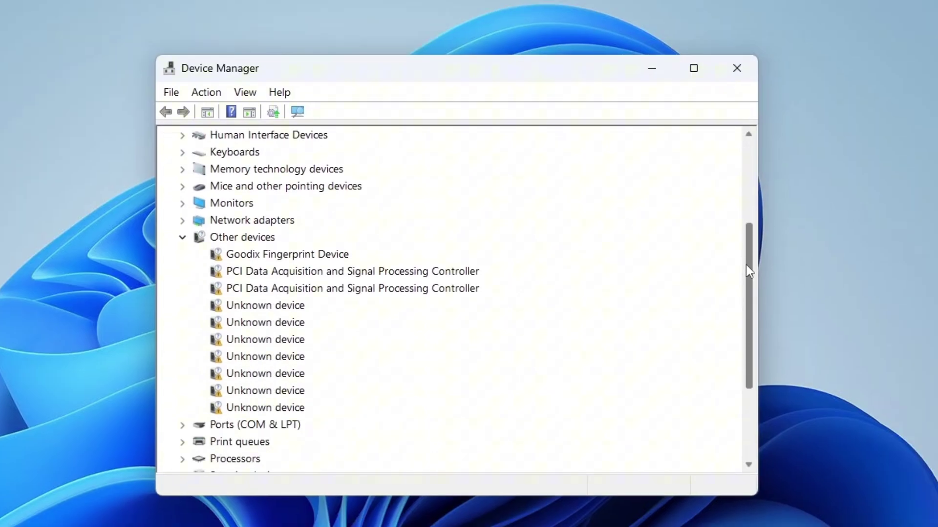
left_click(181, 221)
right_click(327, 255)
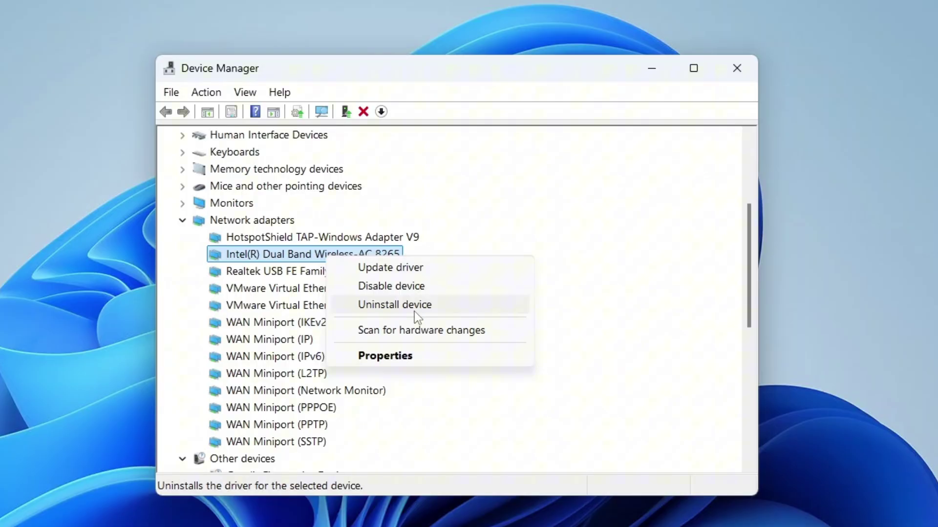
left_click(414, 311)
left_click(458, 406)
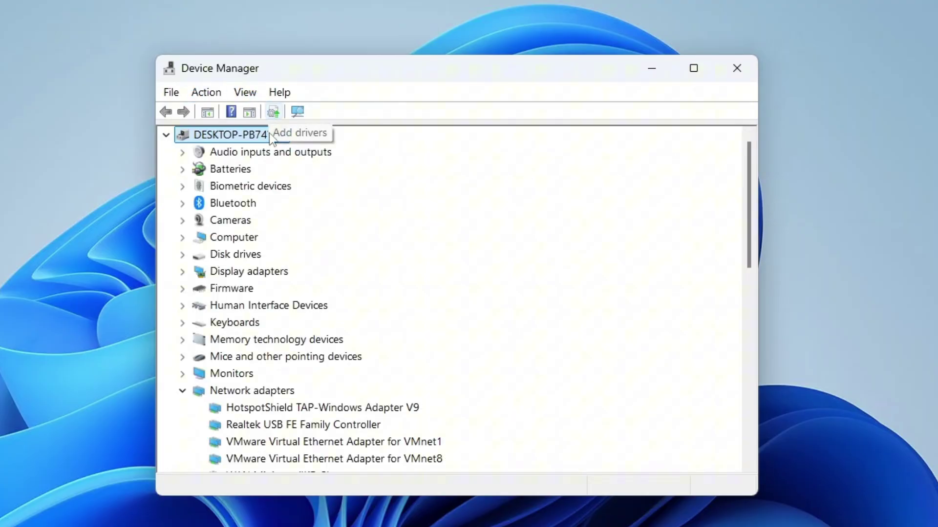
Scan for hardware changes and open the re-detected Intel adapter's Properties
left_click(297, 112)
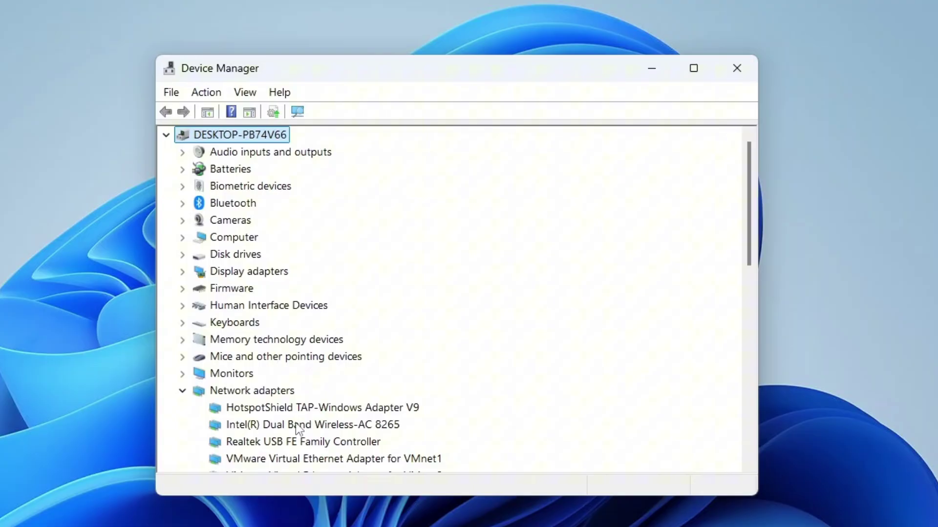
left_click(305, 426)
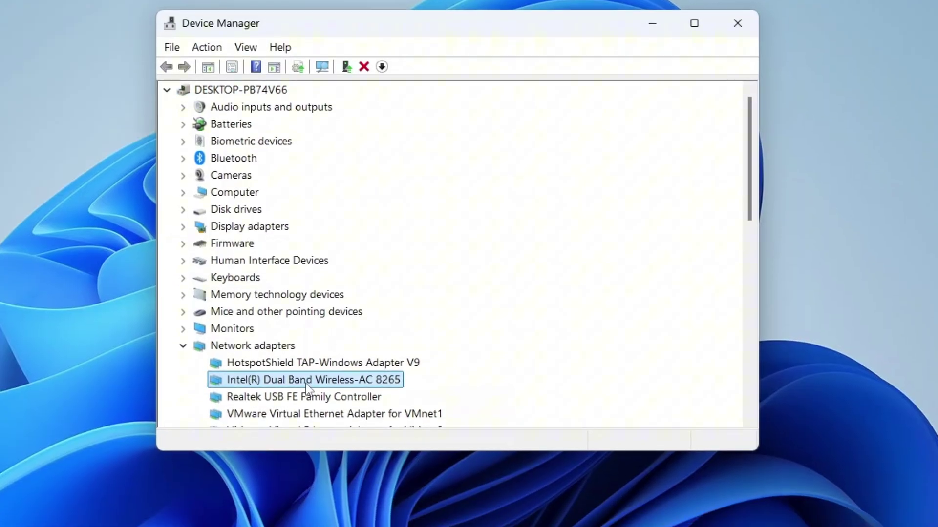
right_click(306, 429)
left_click(425, 477)
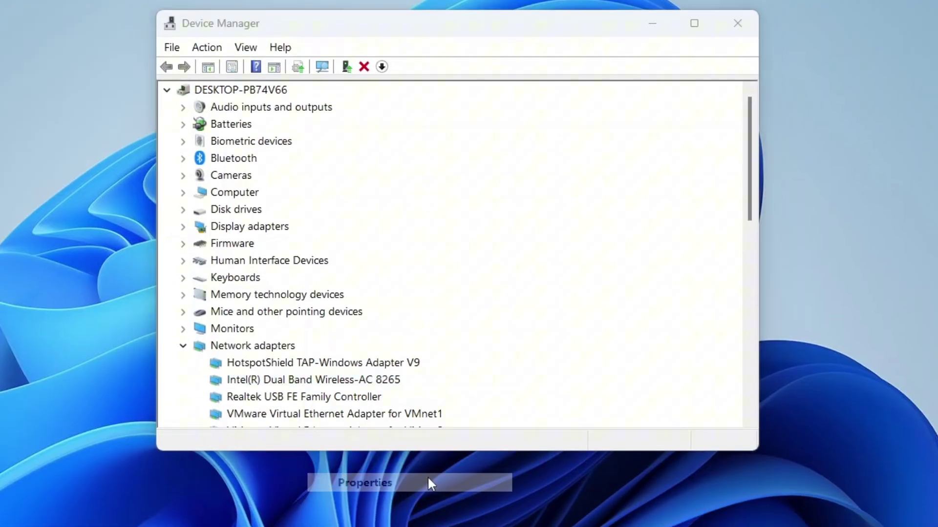
Switch the Intel Dual Band Wireless-AC 8265 to the Microsoft driver, version 20.70.3.3, chosen from installed drivers
left_click(387, 63)
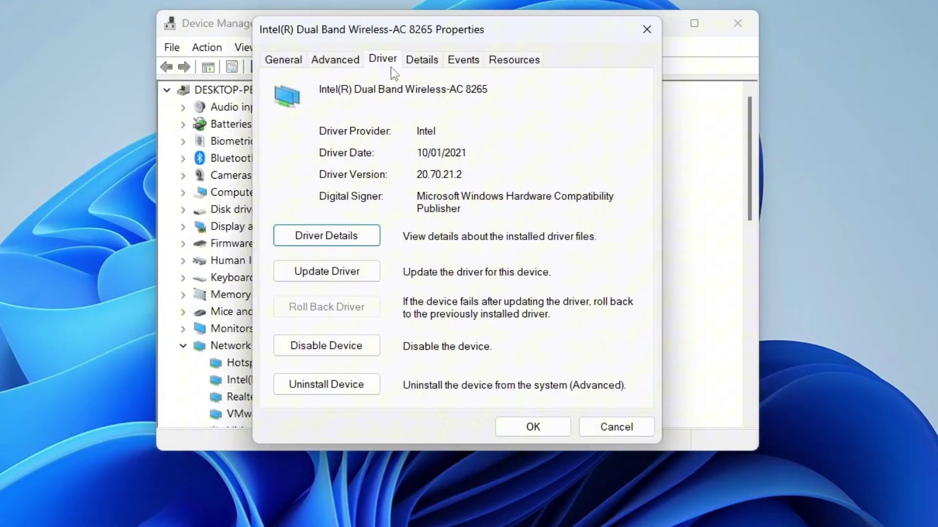
left_click(324, 272)
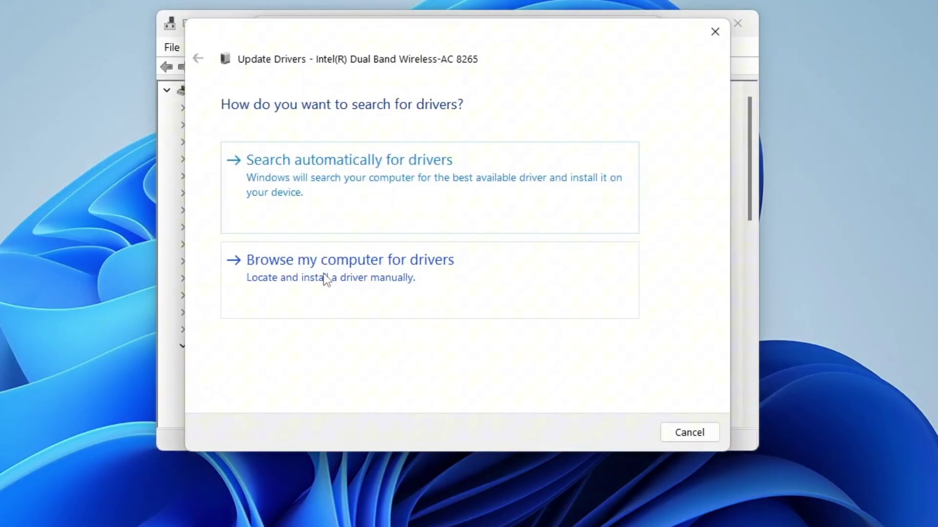
left_click(427, 262)
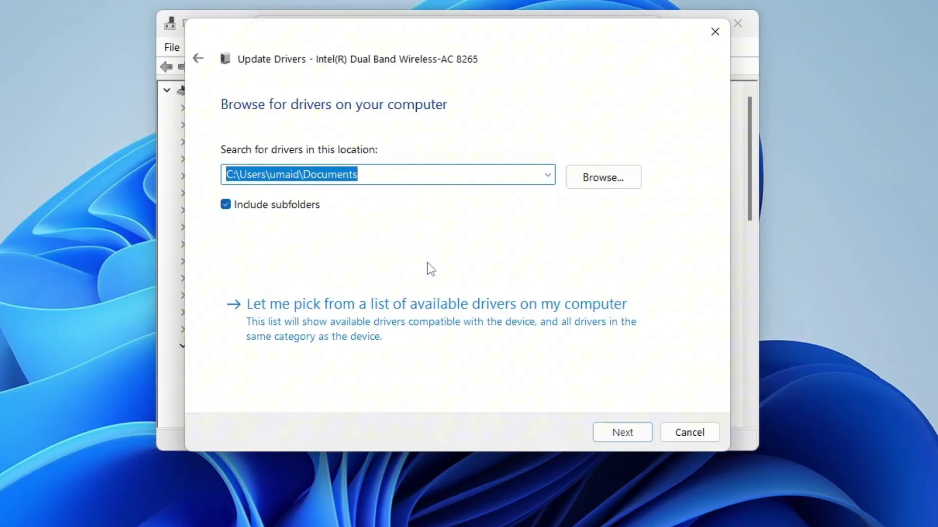
left_click(394, 313)
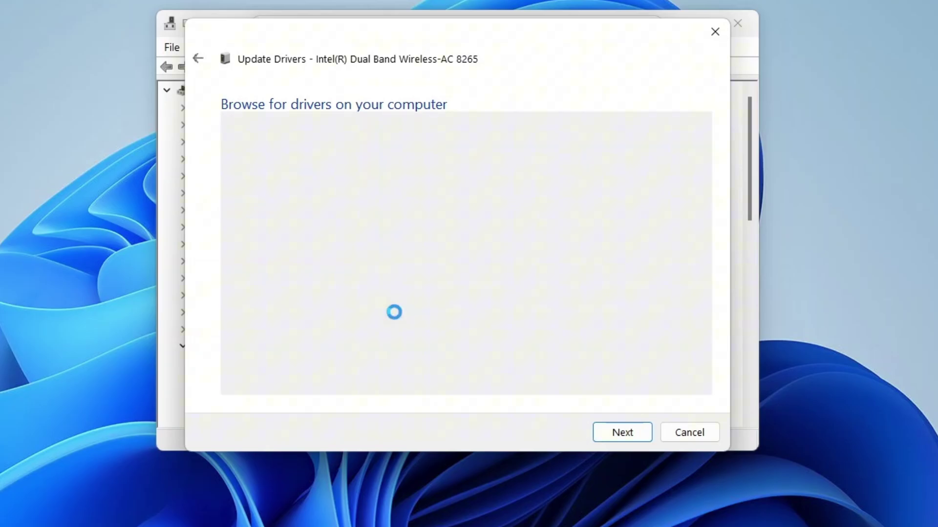
left_click(381, 262)
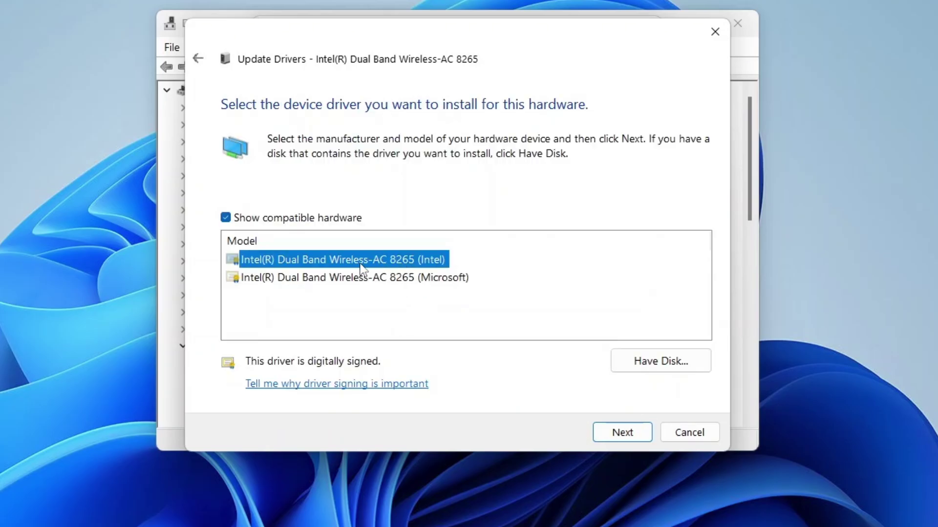
left_click(338, 280)
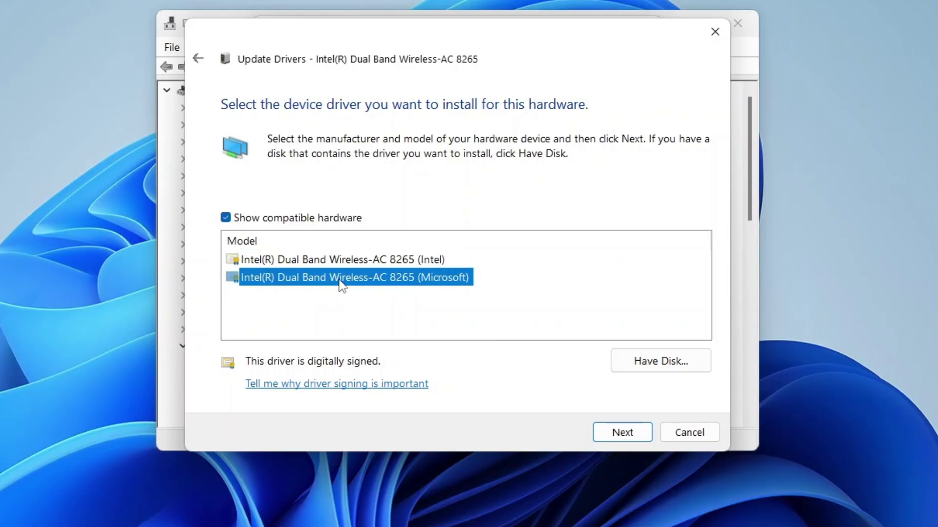
left_click(621, 434)
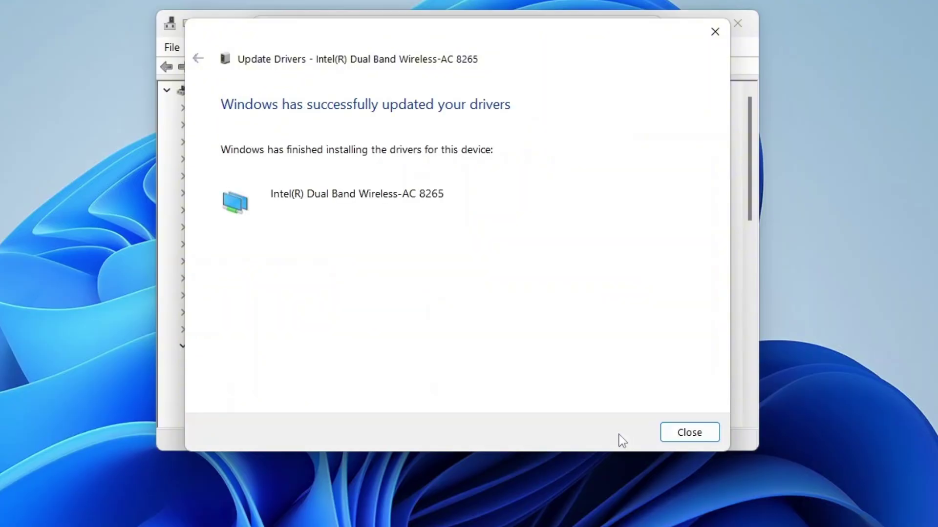
left_click(689, 433)
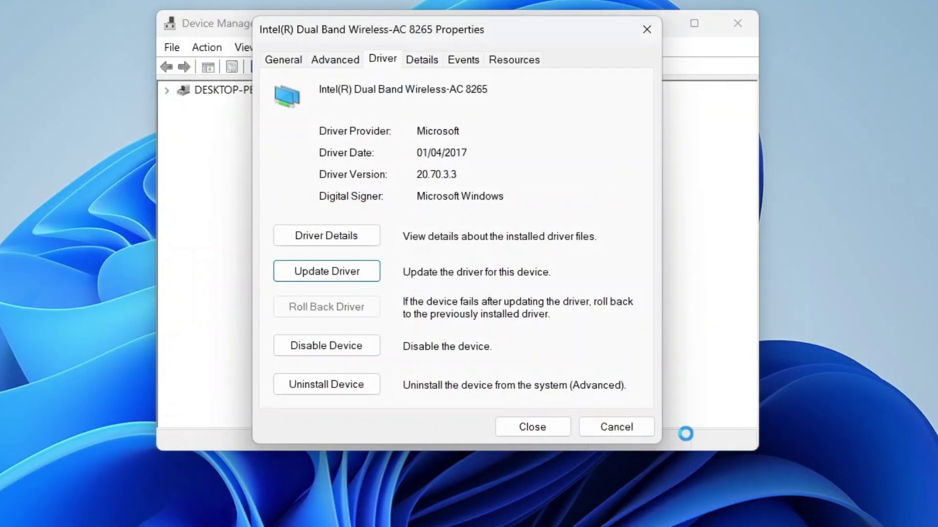
Close the adapter's Properties window and then Device Manager
left_click(551, 429)
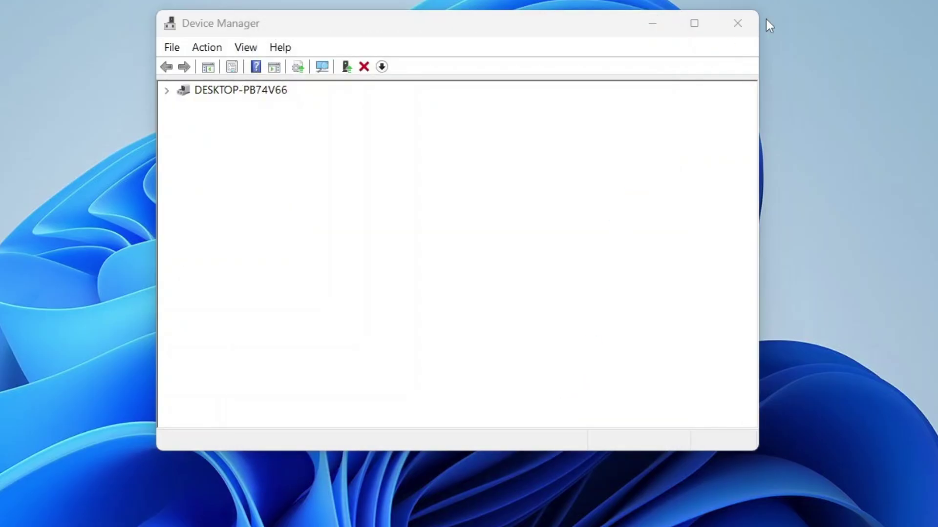
left_click(750, 19)
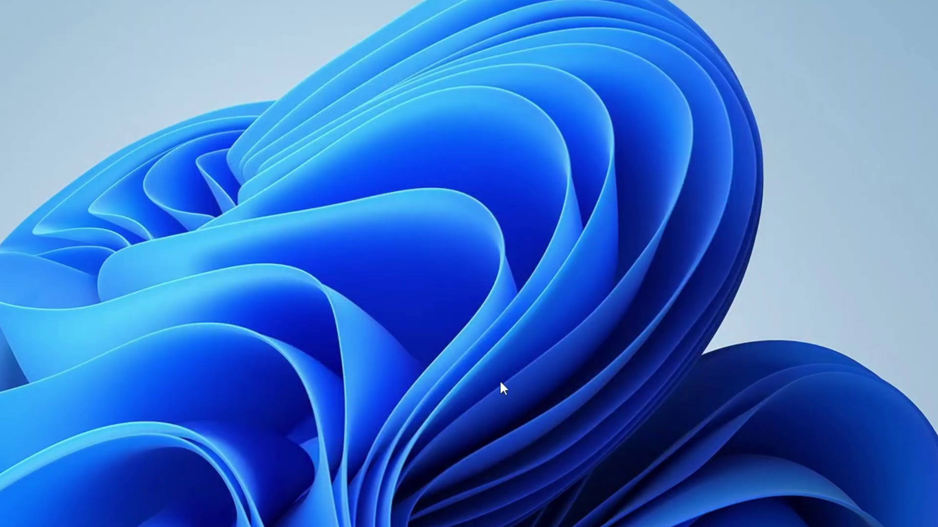